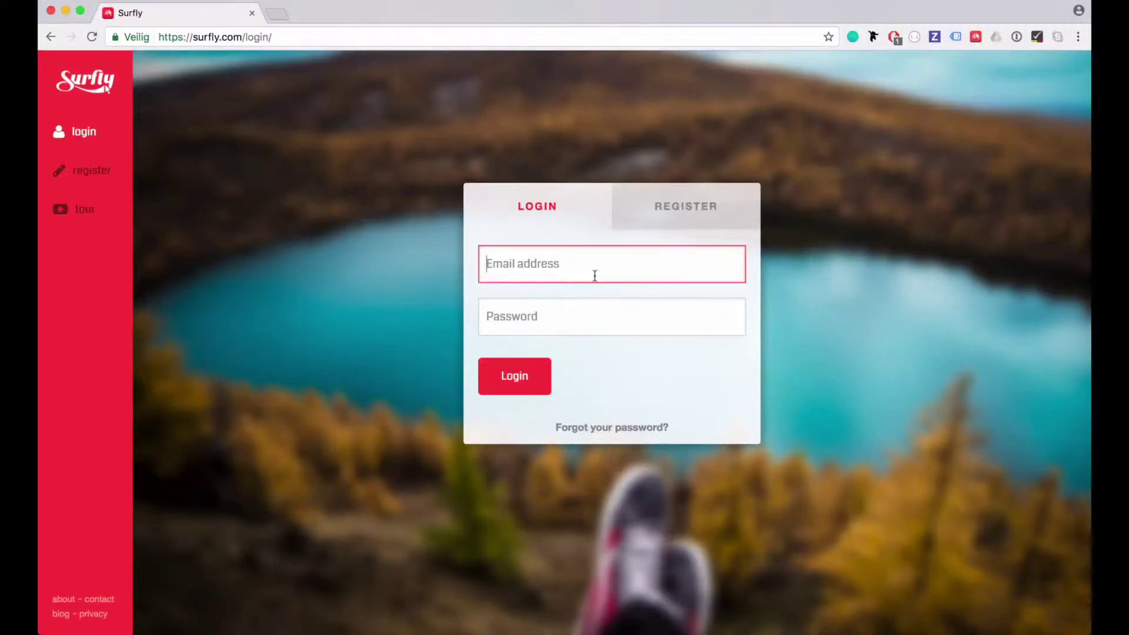
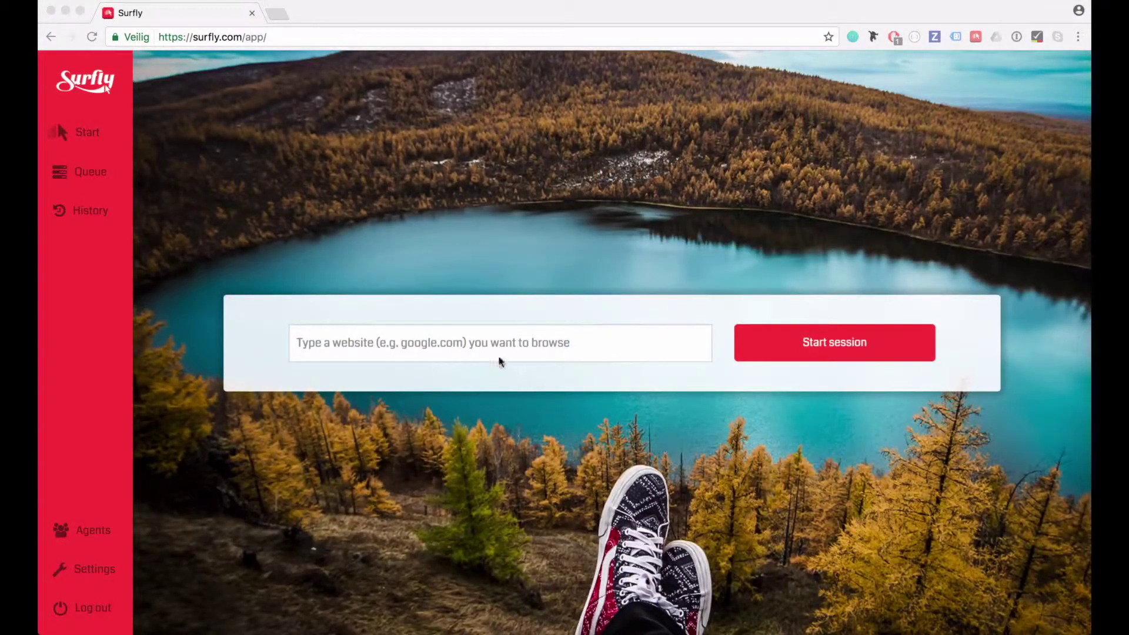
Enter the account's email address on the Surfly login page to sign in
click(475, 344)
click(473, 341)
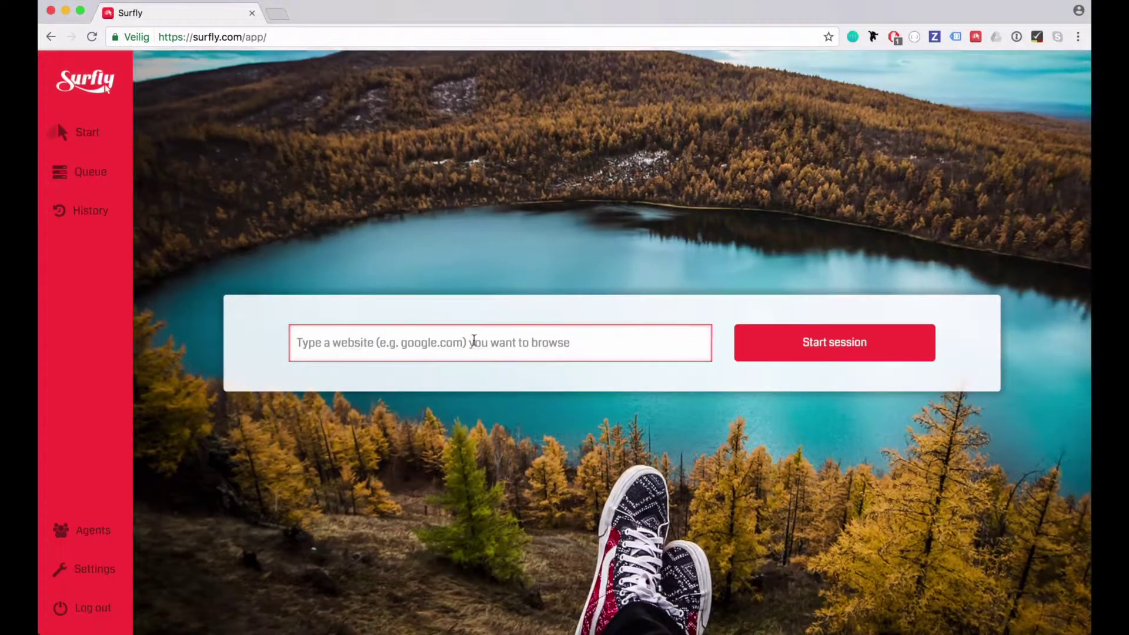
text(www.goo)
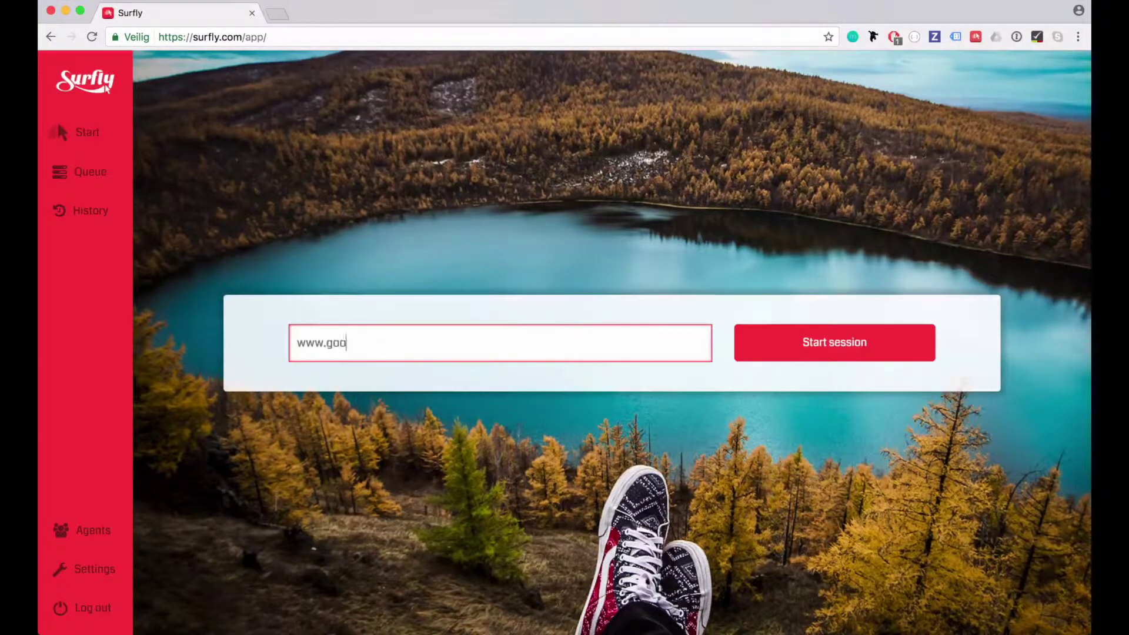
text(gle.co)
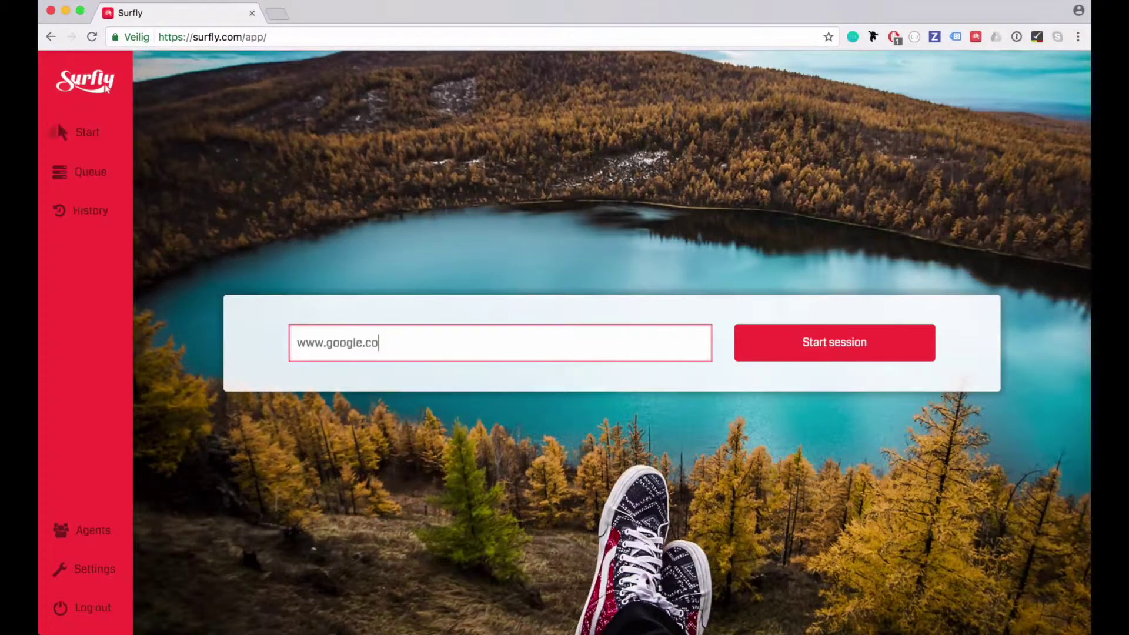
text(m)
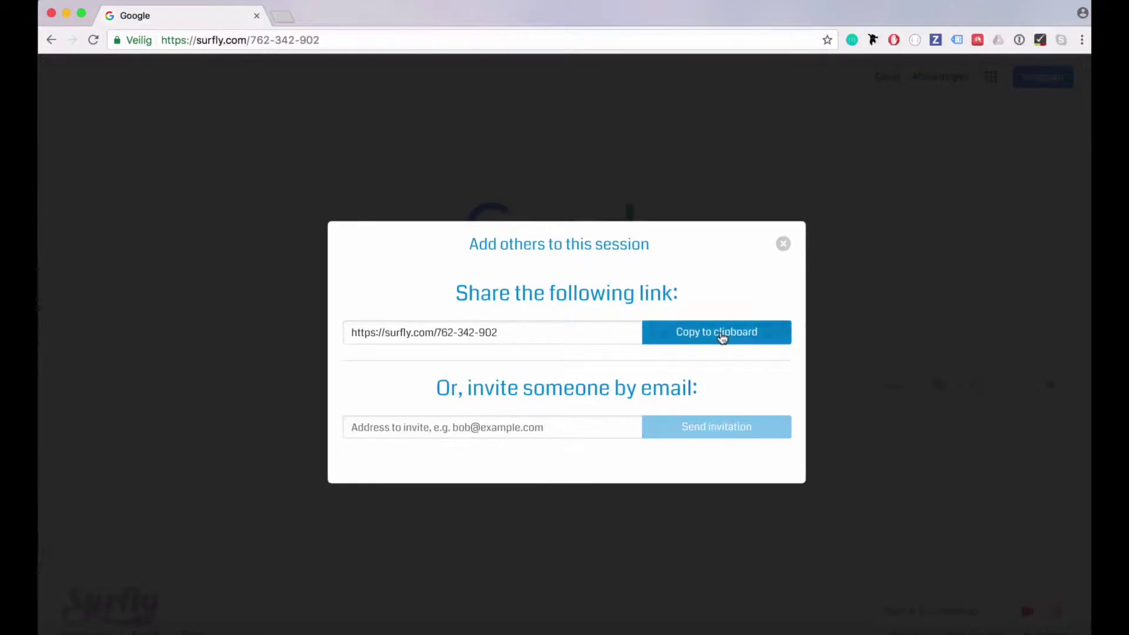
Copy the session's share link, send 'Hello' in the chat, and bring up the Navigate to another URL prompt
click(723, 338)
key(super+Tab)
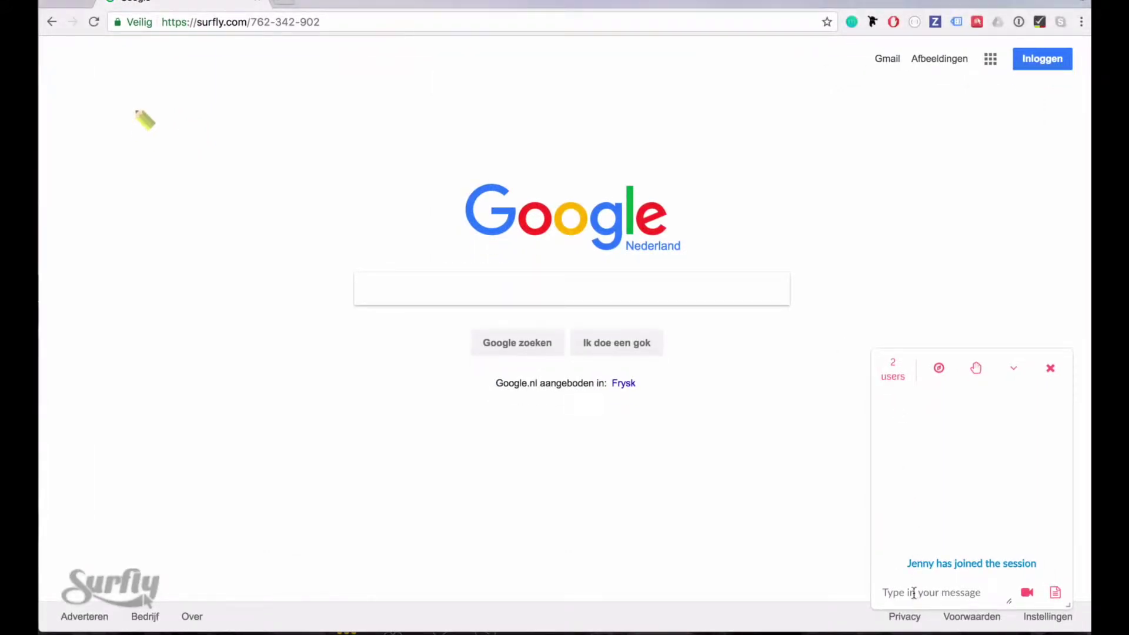
click(914, 592)
text(Hello)
key(Return)
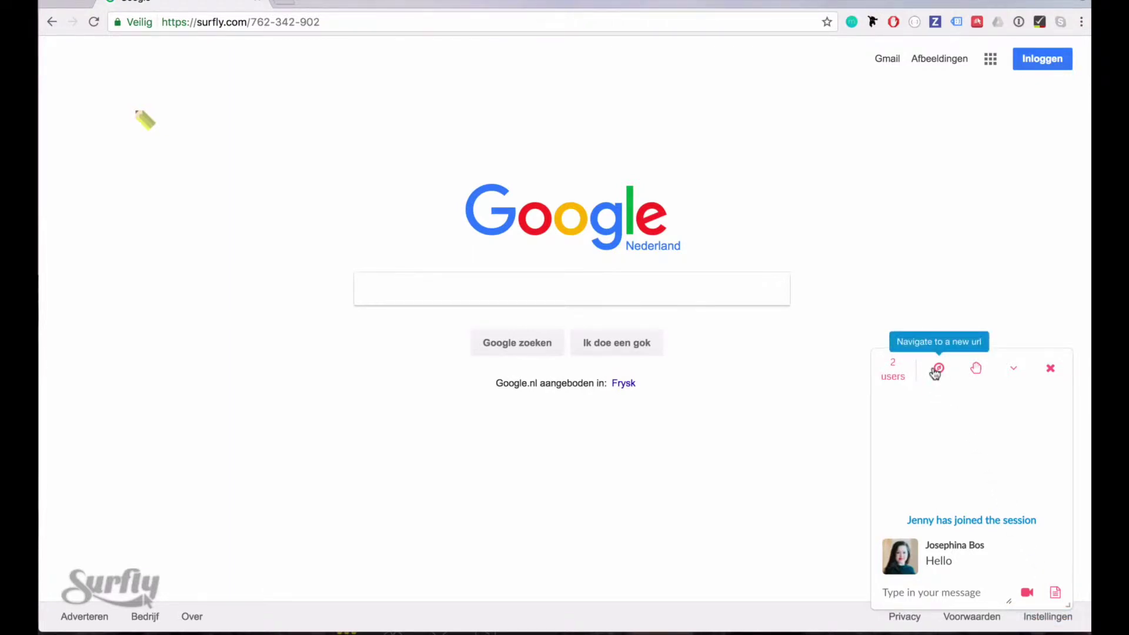
click(937, 370)
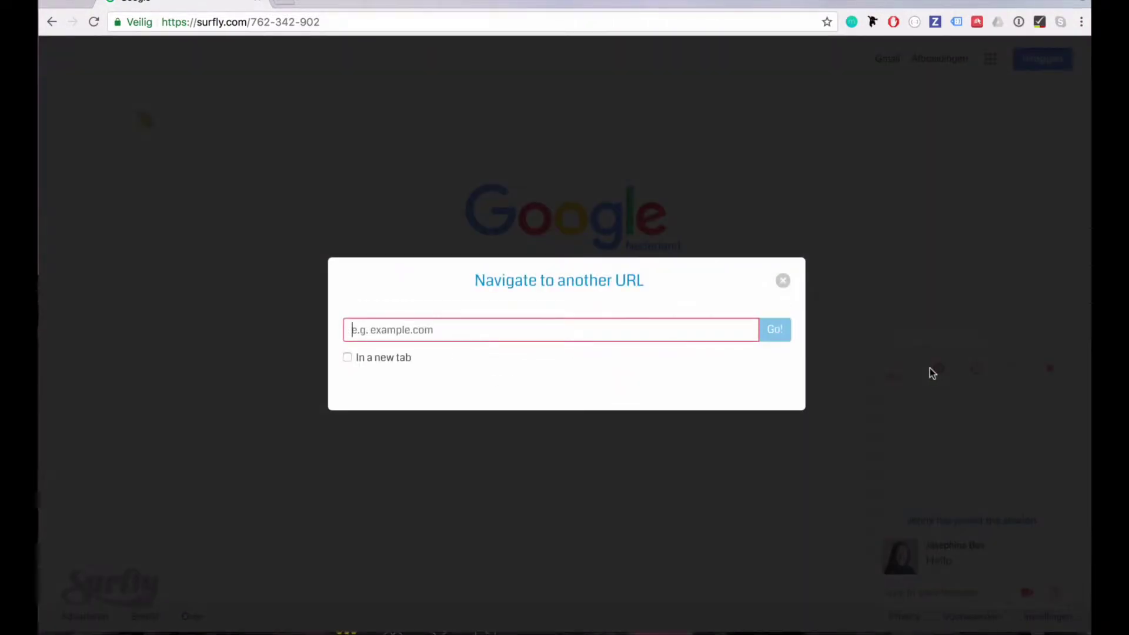
click(783, 281)
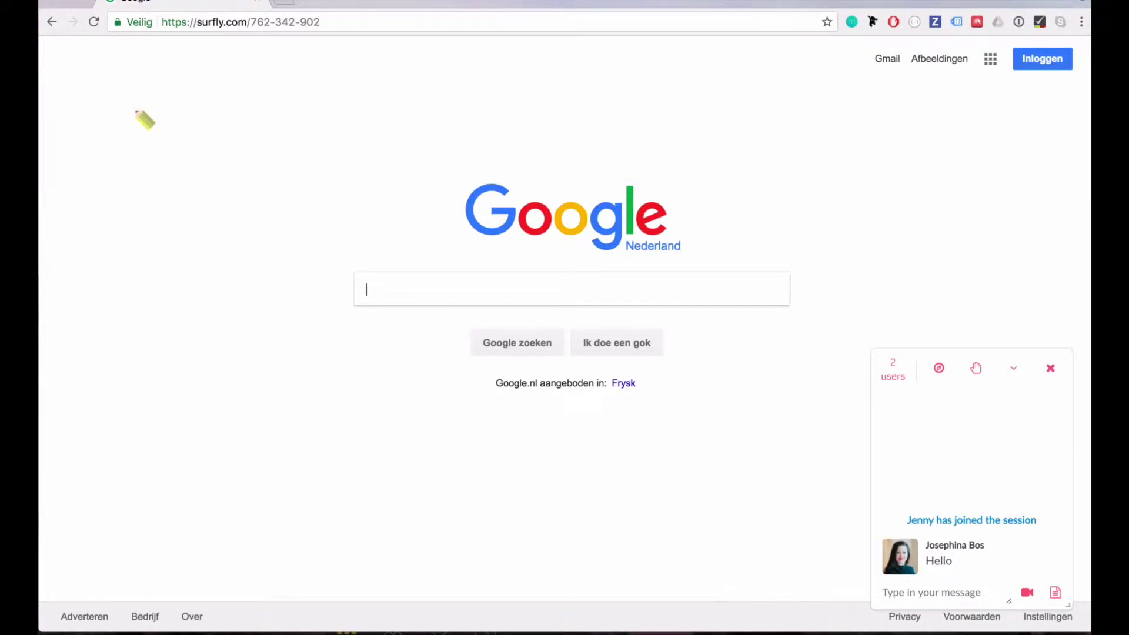
Search Google for 'cats with hats', scroll the results, and hand session control to the other participant
text(cats with hats)
key(Return)
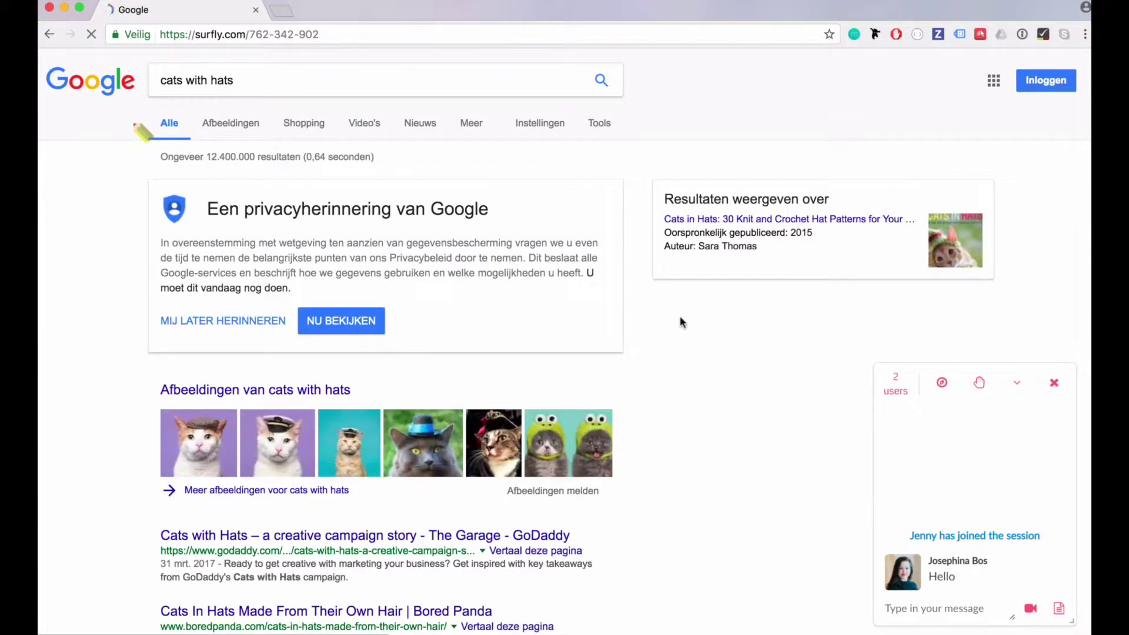
scroll(680, 330, down, 4)
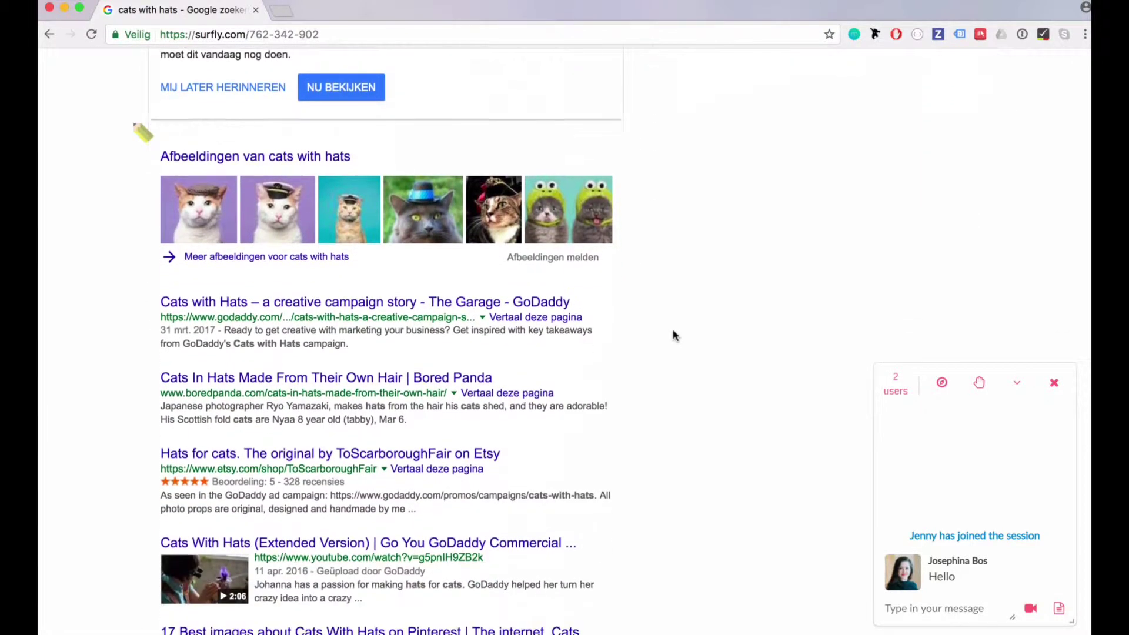
scroll(675, 335, down, 4)
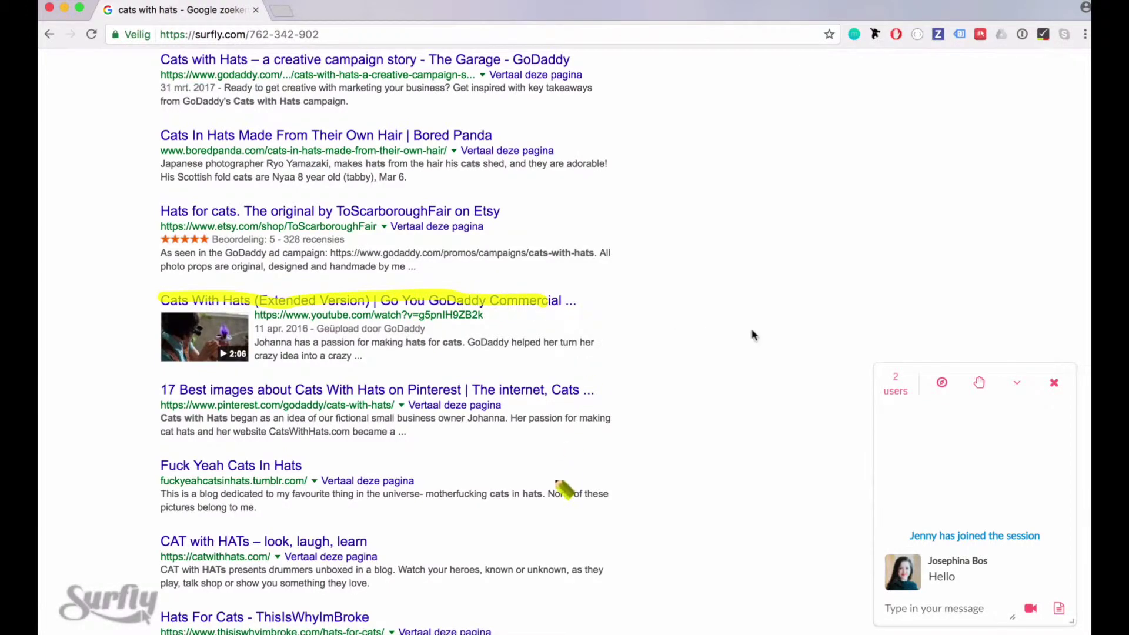
click(979, 384)
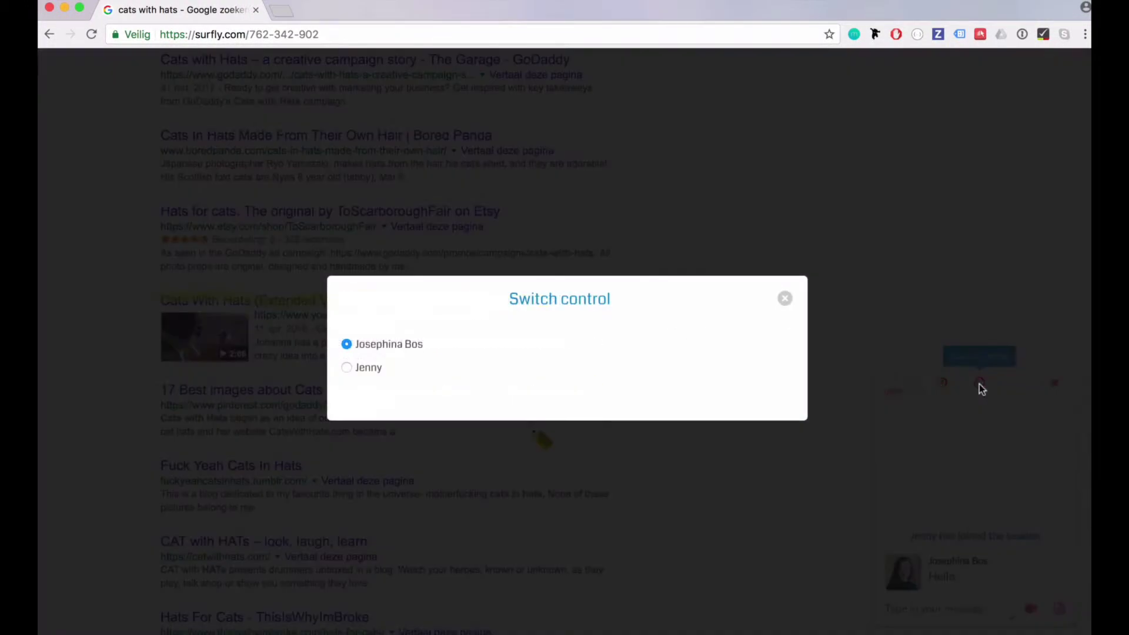
click(347, 368)
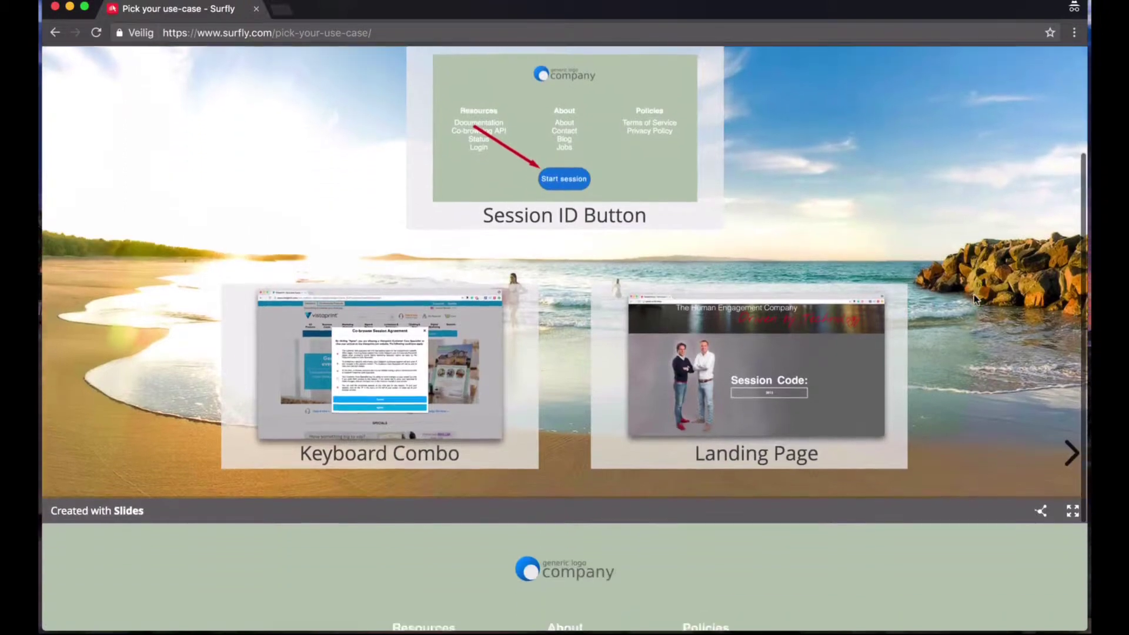
scroll(975, 300, down, 1)
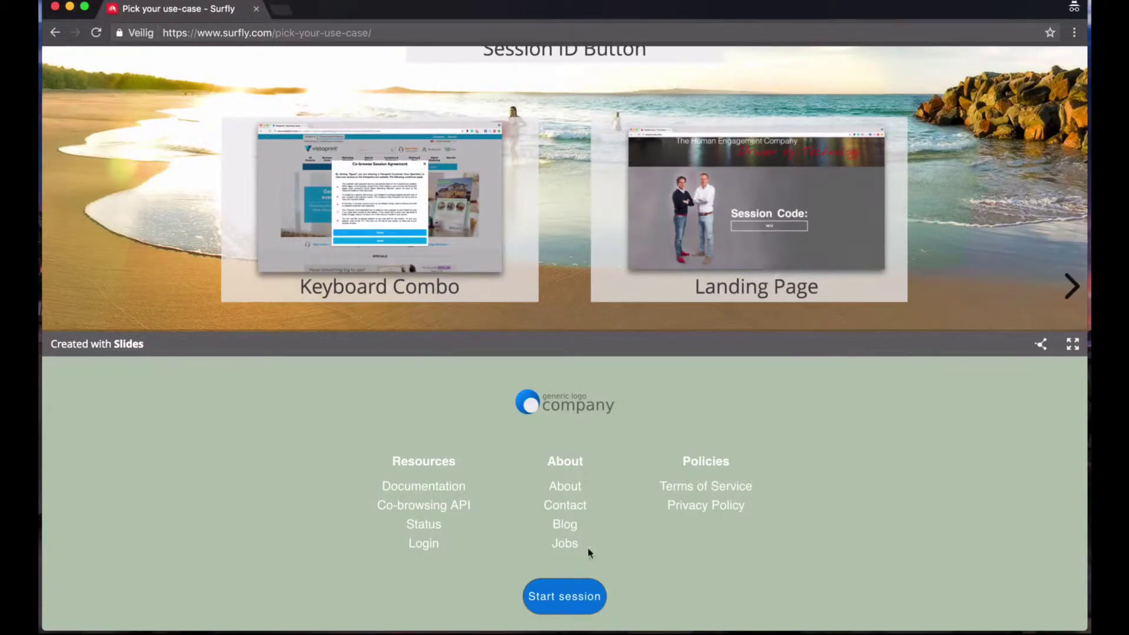
Start a session from the Pick your use-case page, producing visitor session code 4597
click(567, 607)
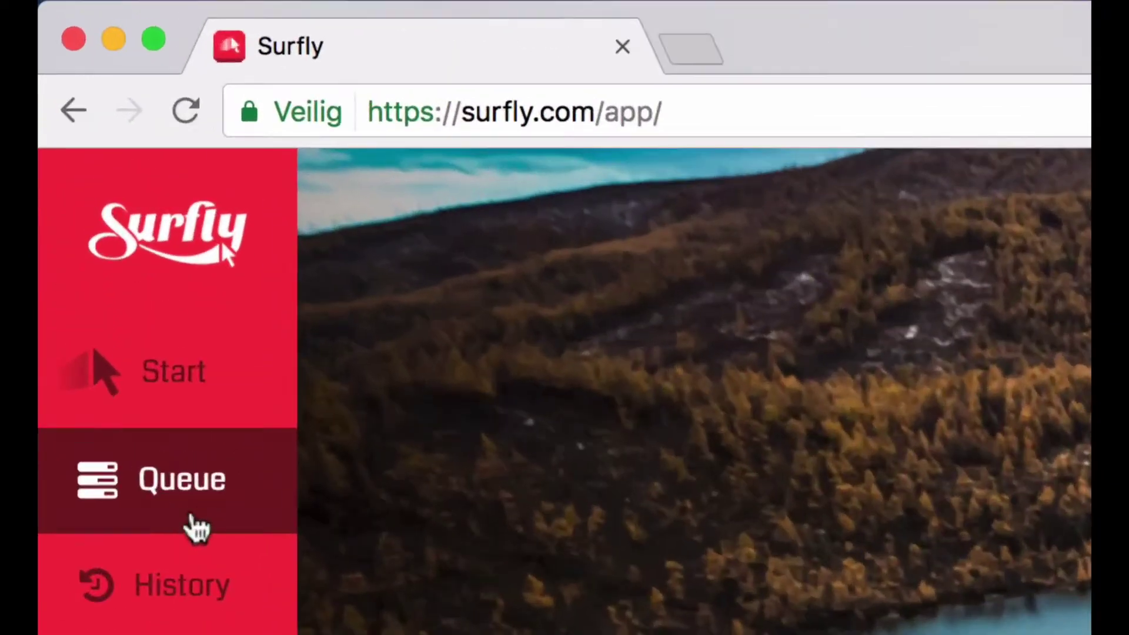
Check the empty Incoming Queue, then go to the Agents list
click(109, 236)
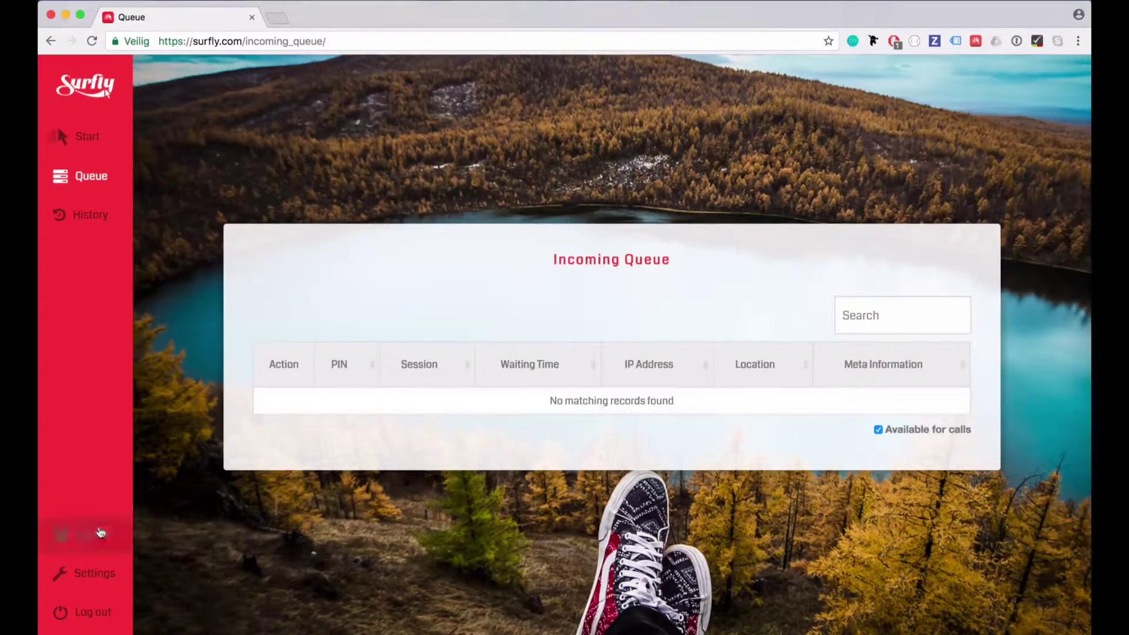
click(91, 536)
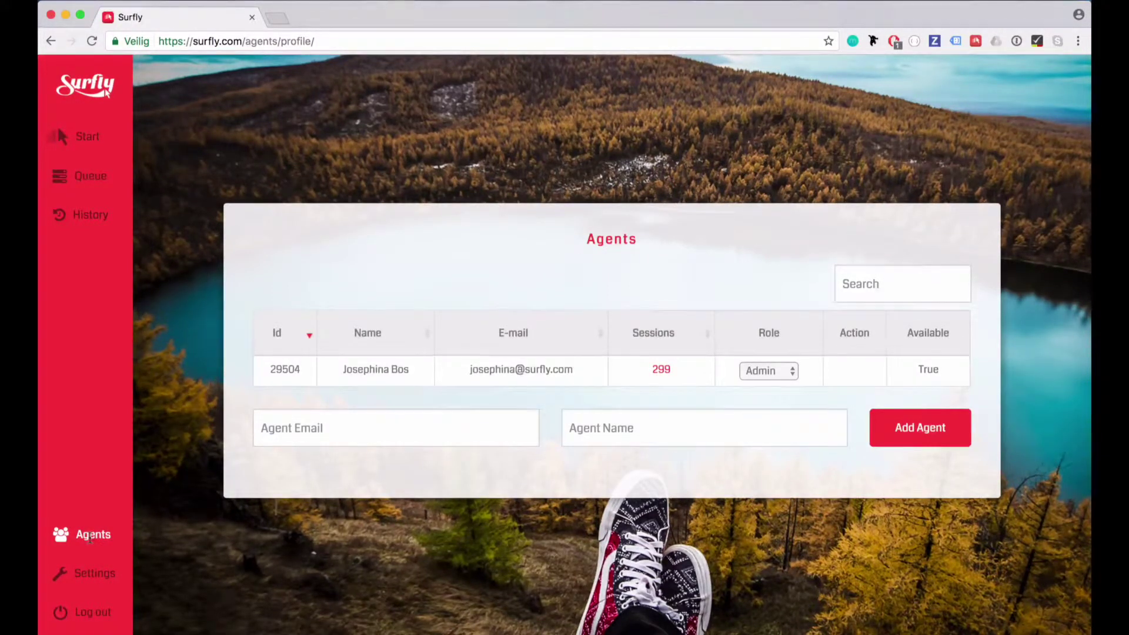
Add a new agent by their email address, keeping the role set to Agent
click(306, 430)
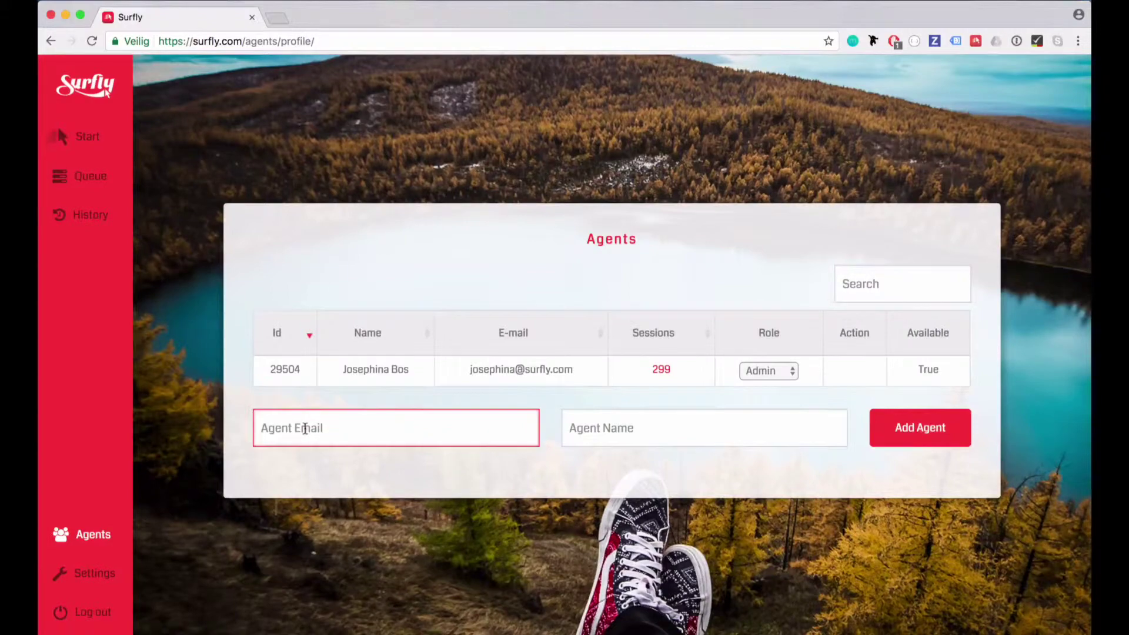
text(john)
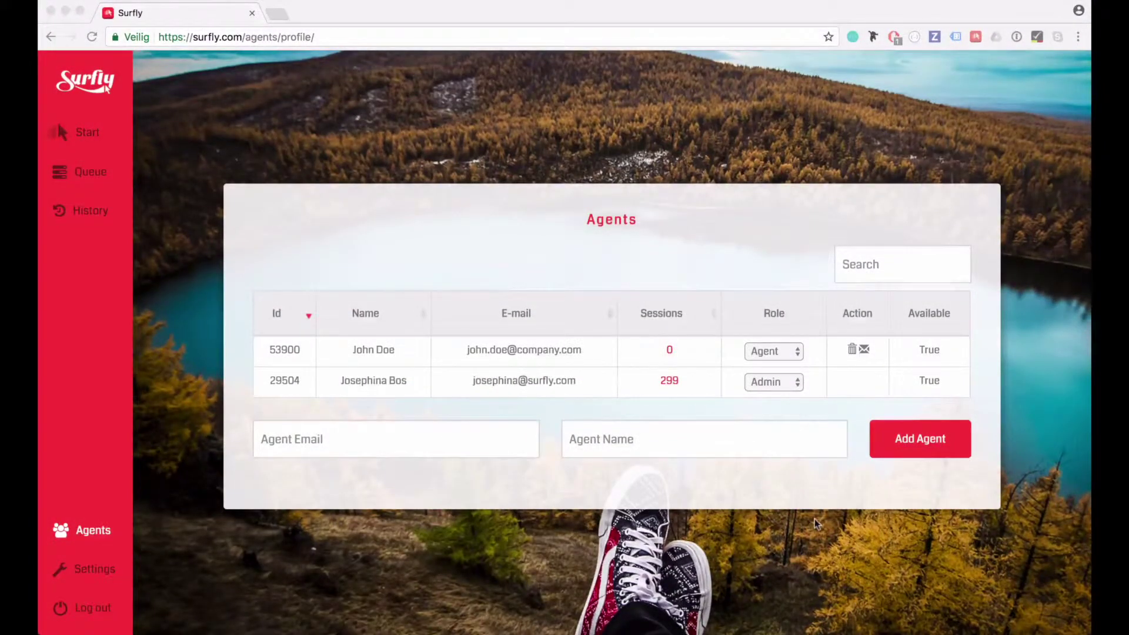
click(816, 519)
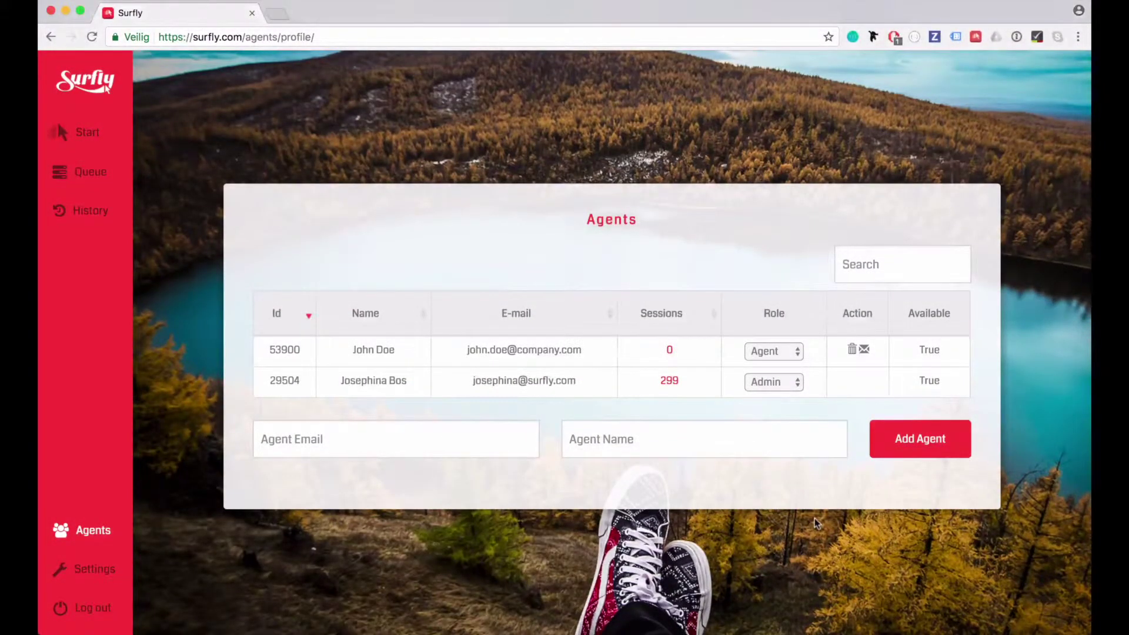
click(789, 352)
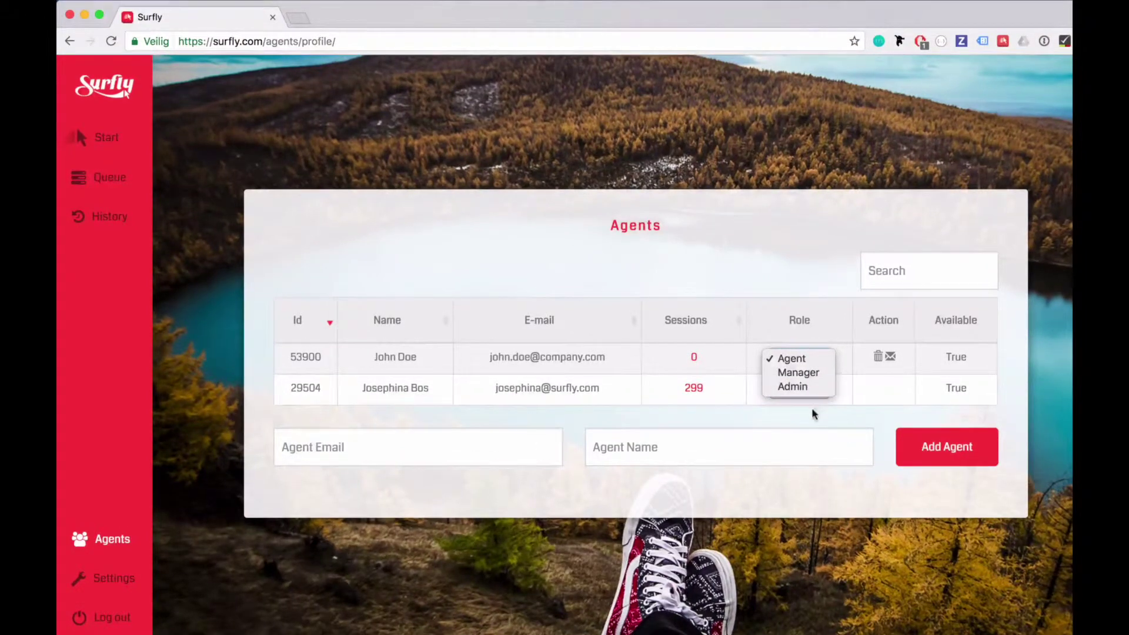
click(790, 404)
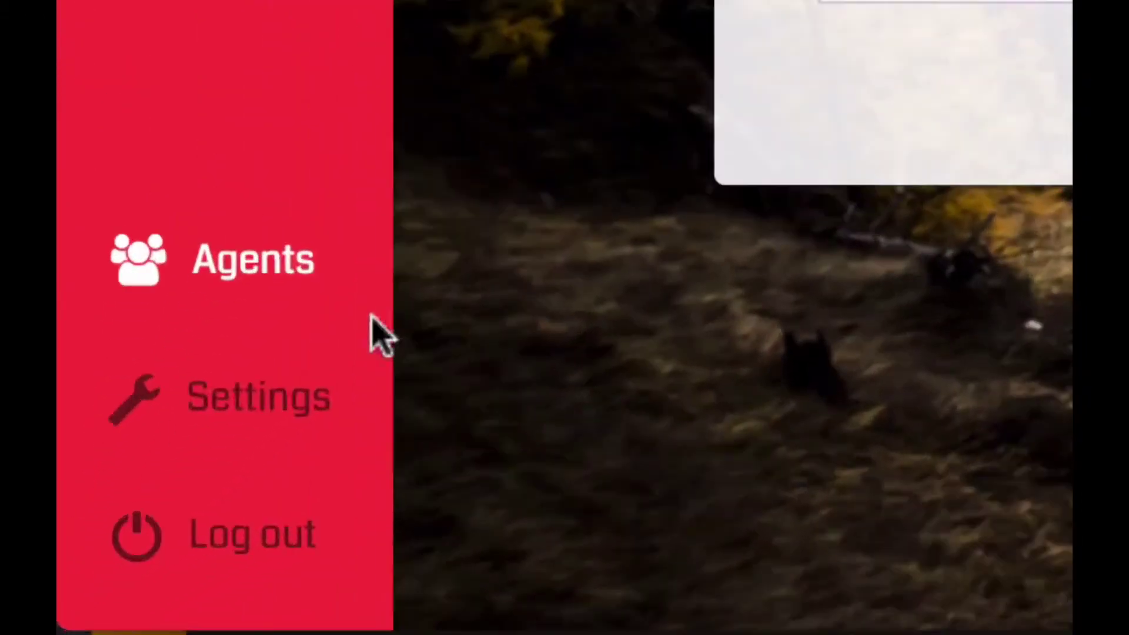
Open Settings on the Integration tab to view the widget key, REST API key and snippet code
click(210, 440)
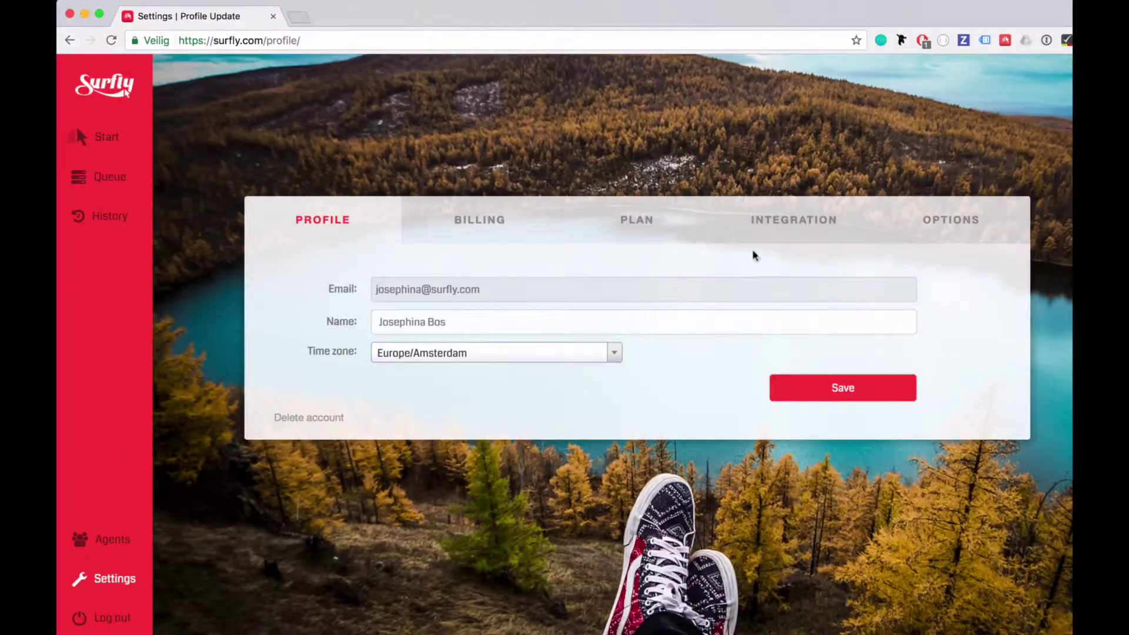
click(765, 233)
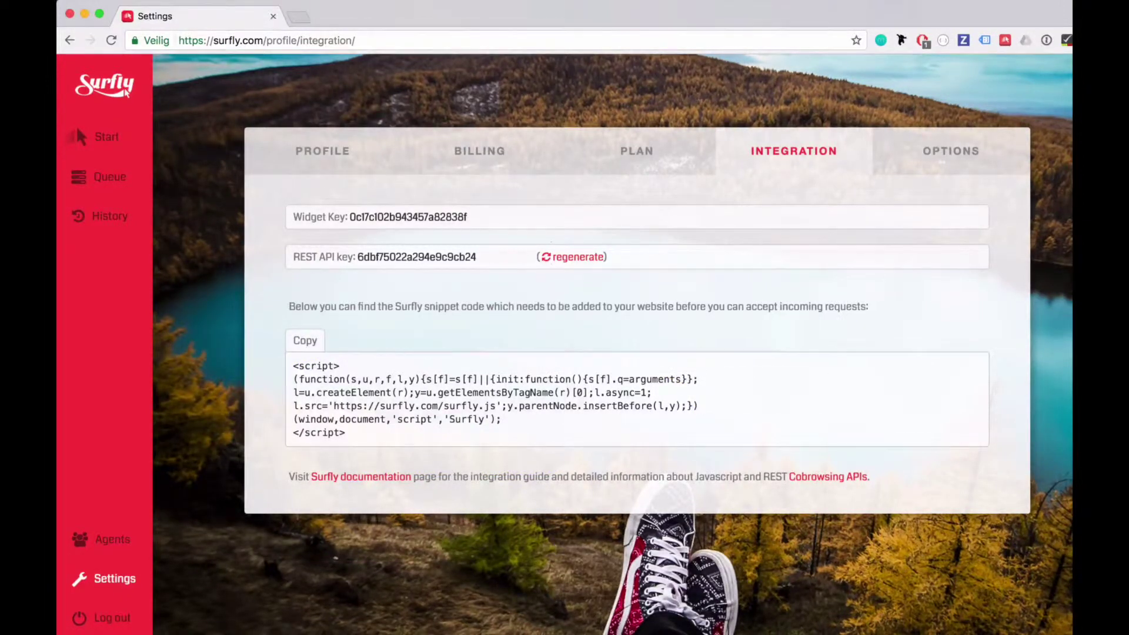
Review the Session Interaction toggles, such as Stealth mode and Videochat, on the Options tab
click(972, 156)
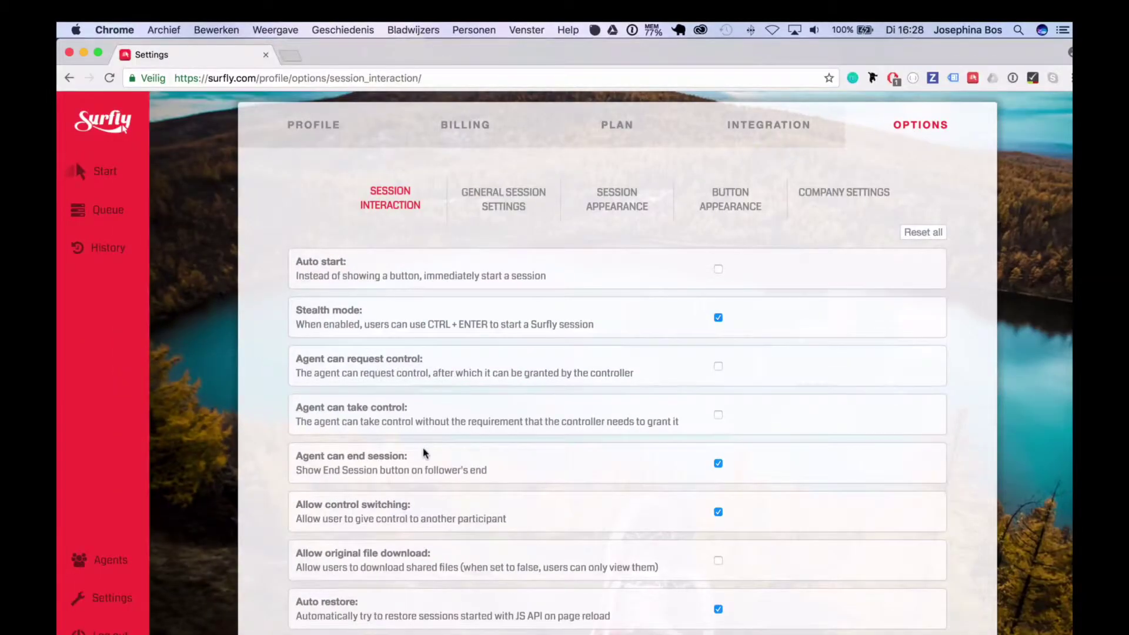
scroll(423, 427, down, 10)
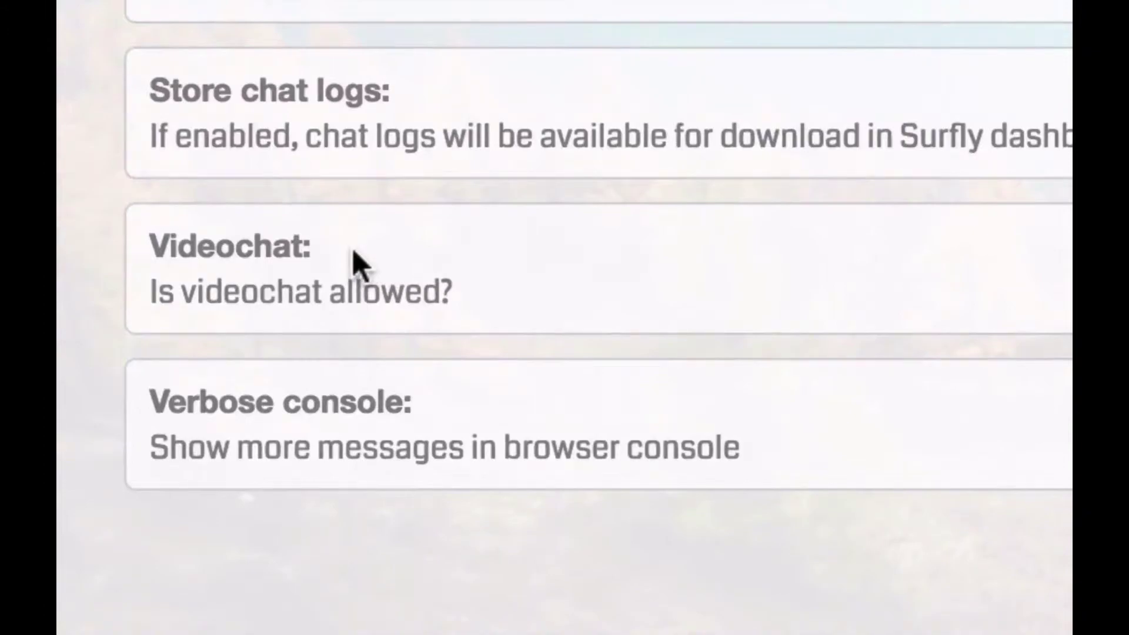
scroll(357, 266, up, 5)
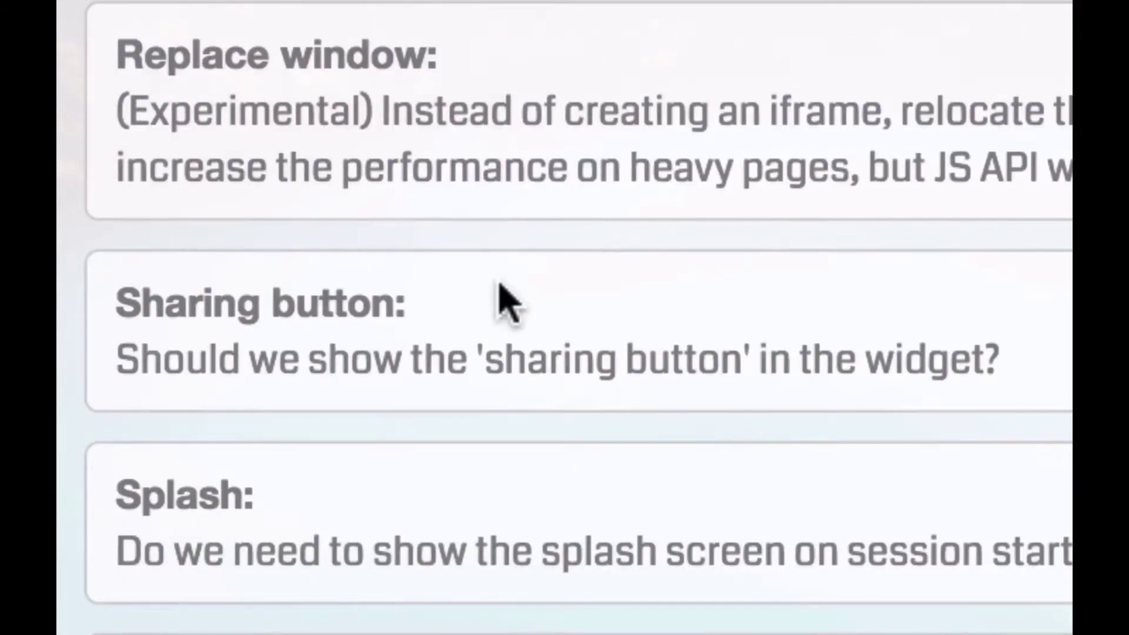
scroll(499, 348, down, 5)
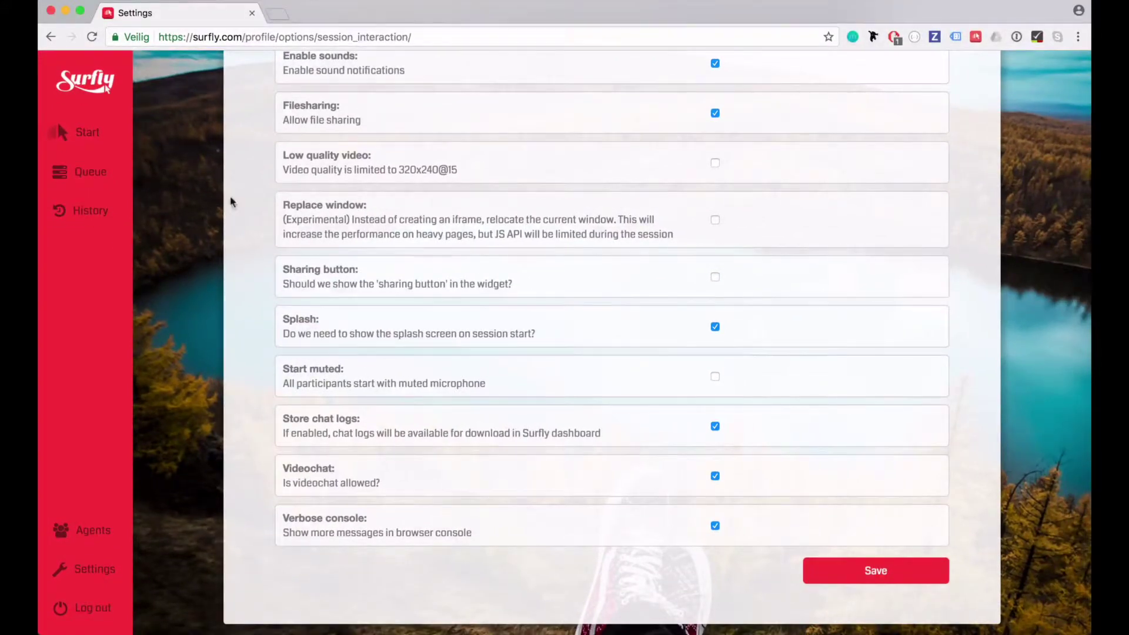
scroll(238, 193, up, 5)
scroll(238, 200, up, 3)
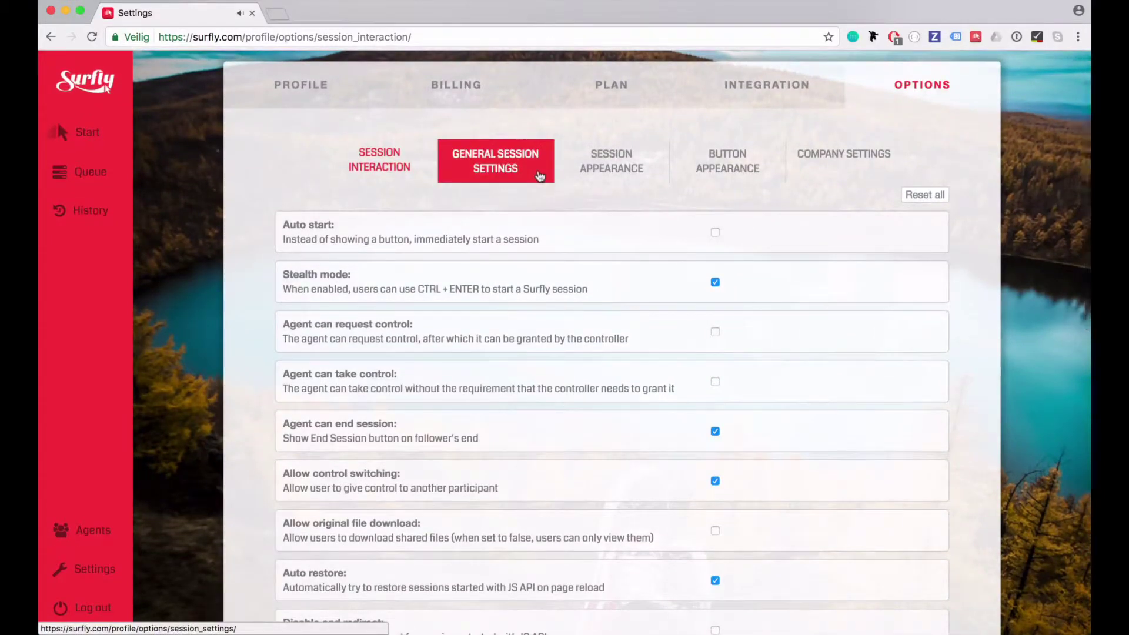
Set the General Session Settings Domain list to *.yourdomain.com
click(539, 176)
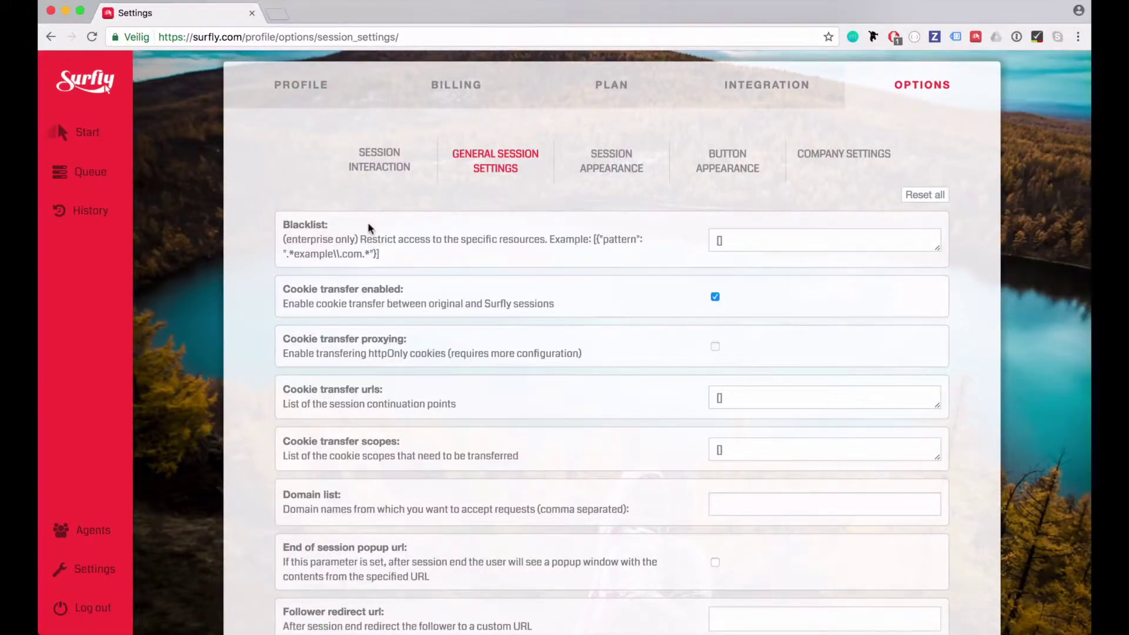
scroll(368, 228, down, 10)
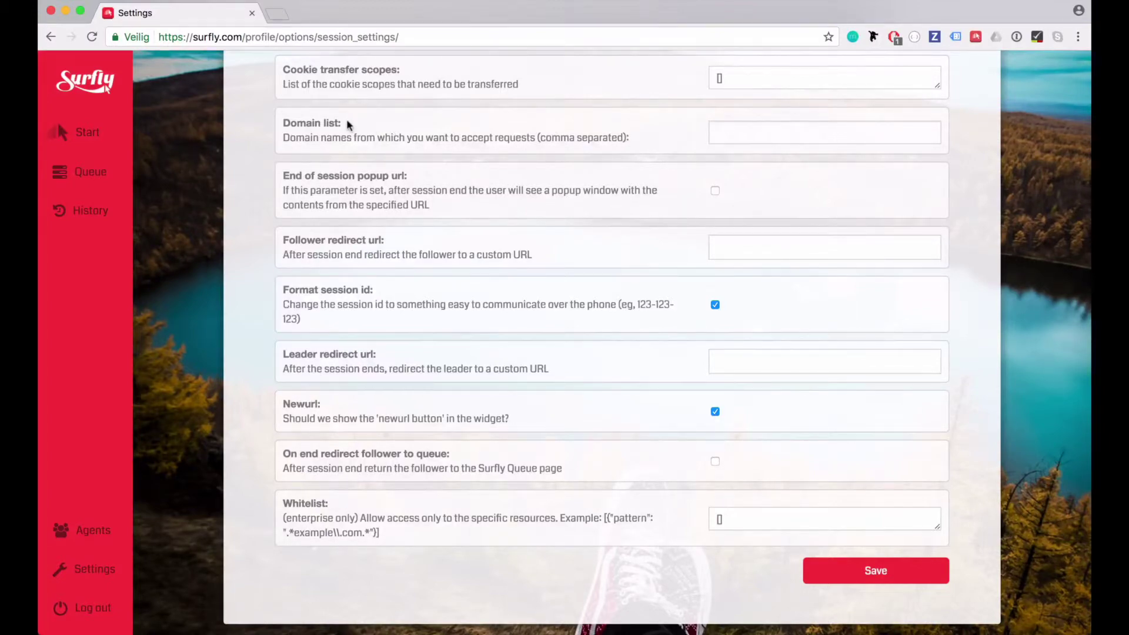
click(738, 133)
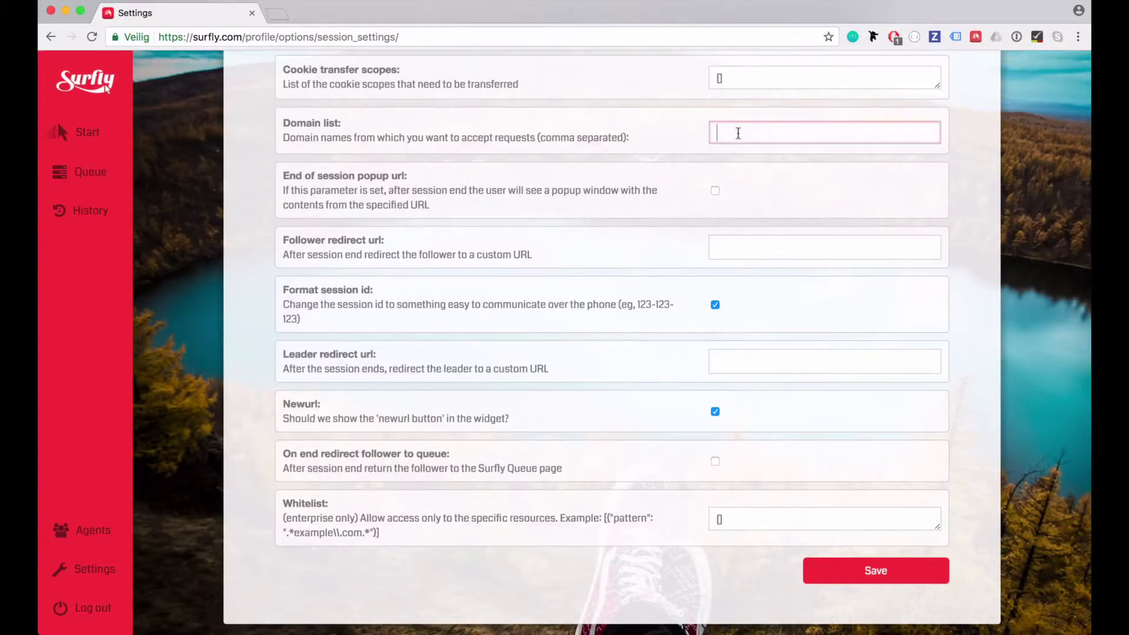
text(*.yourdomain.com)
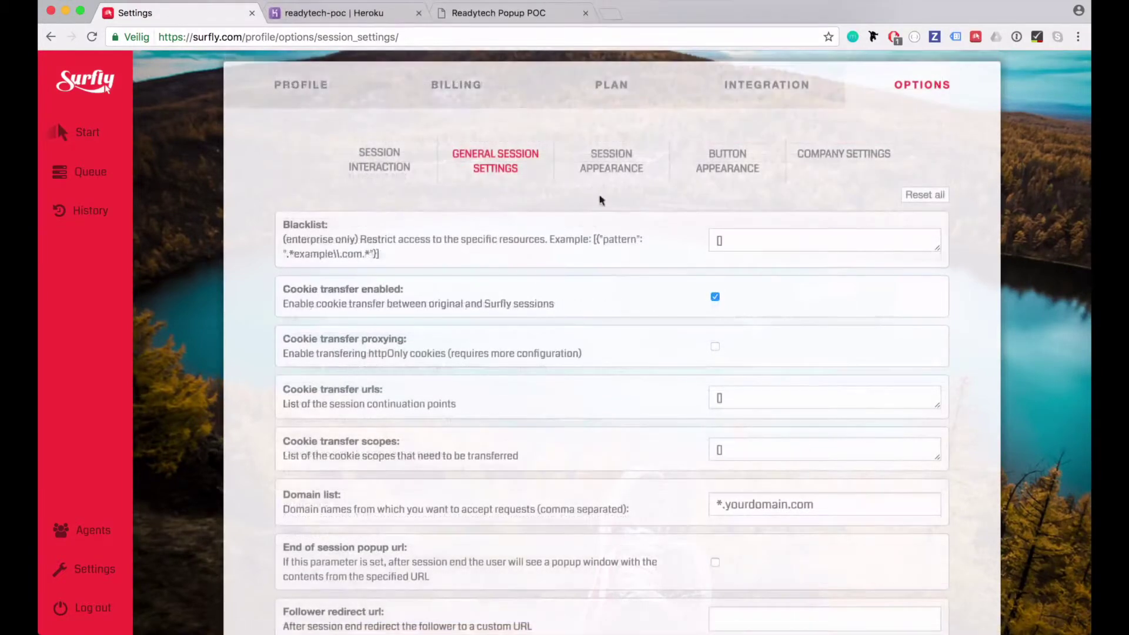
click(601, 187)
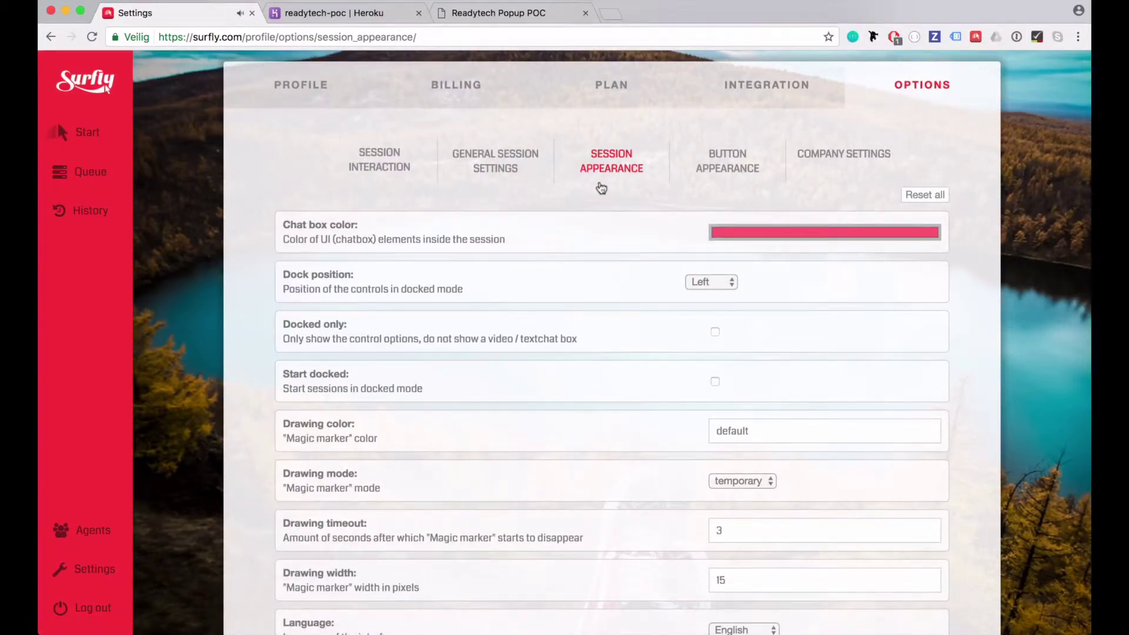
Inspect the chat box colour picker and scroll through the session appearance settings
click(734, 233)
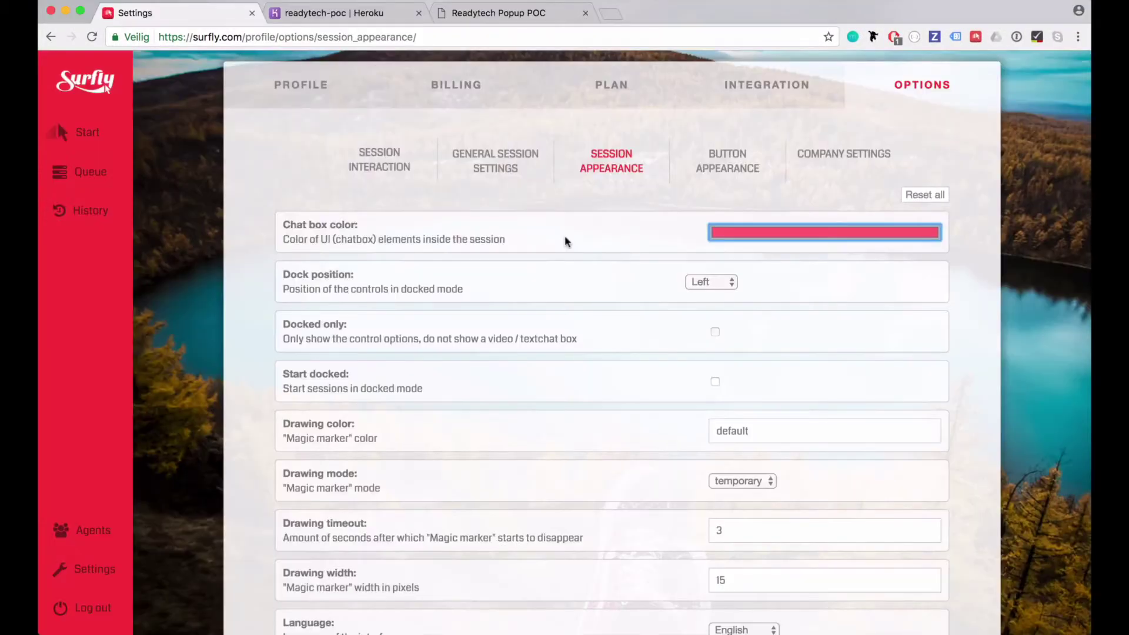
scroll(566, 242, down, 5)
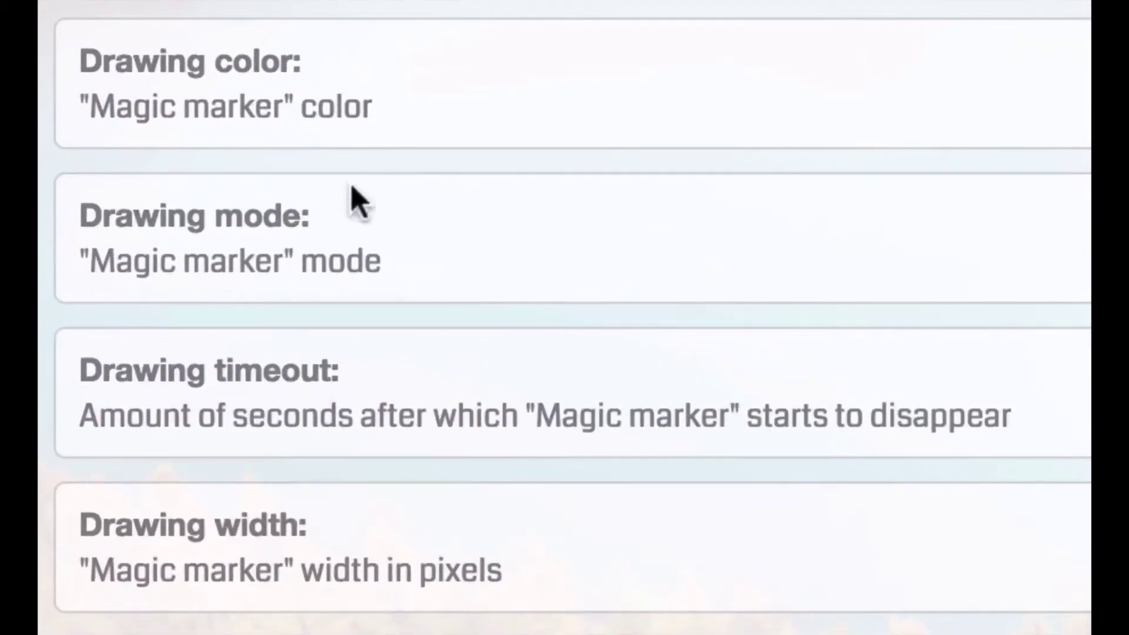
scroll(339, 203, down, 15)
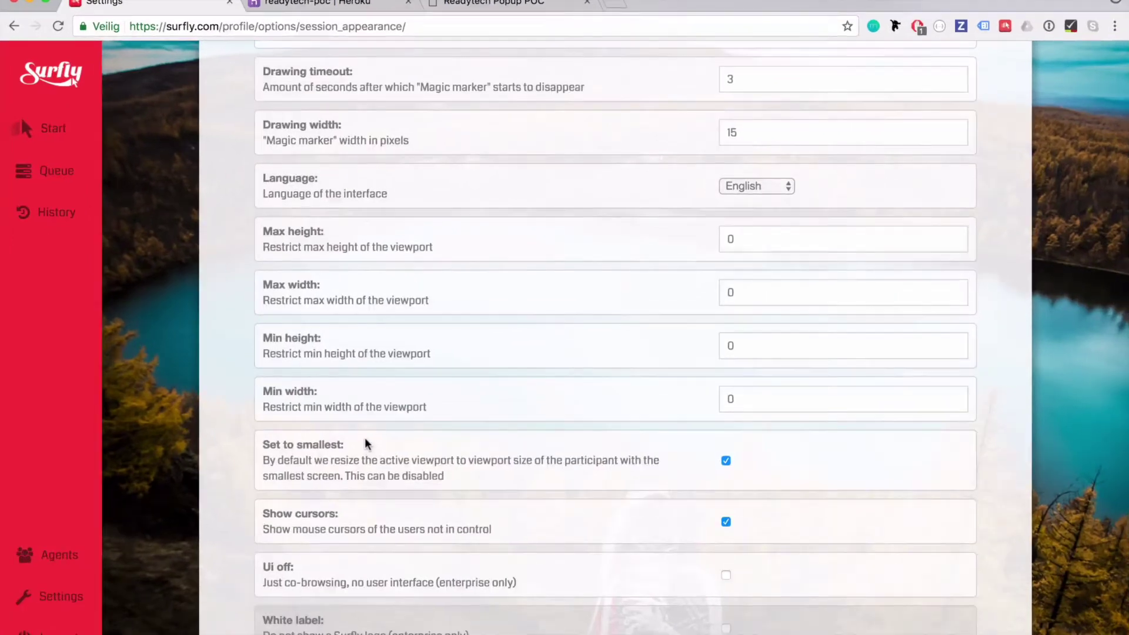
scroll(365, 438, up, 10)
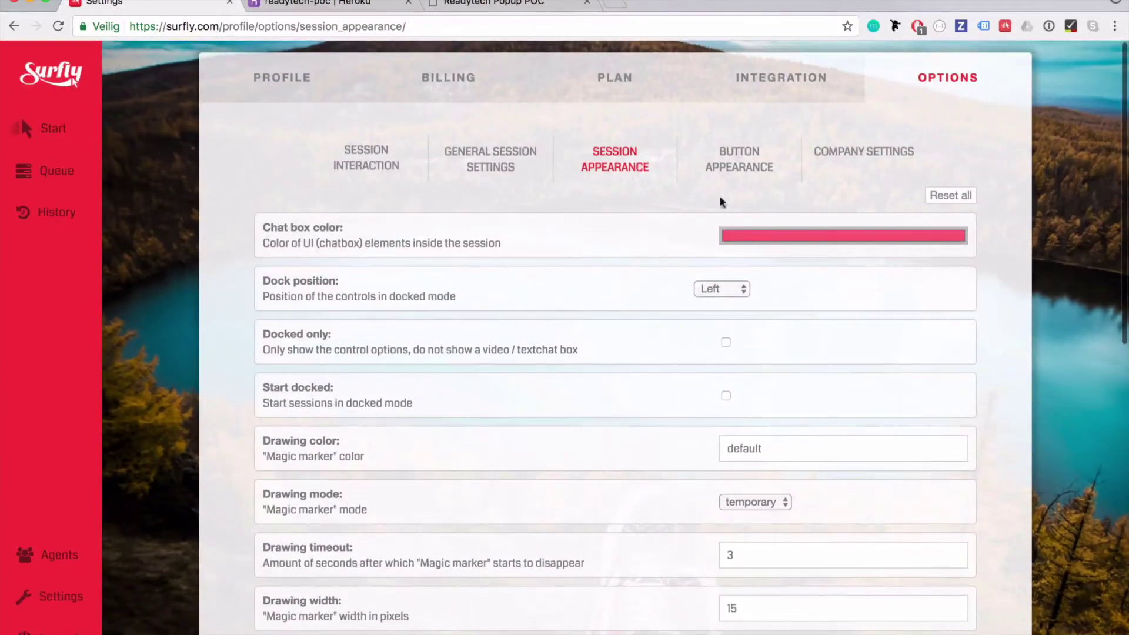
Review the Button Appearance options, then go back to the start session screen
click(760, 170)
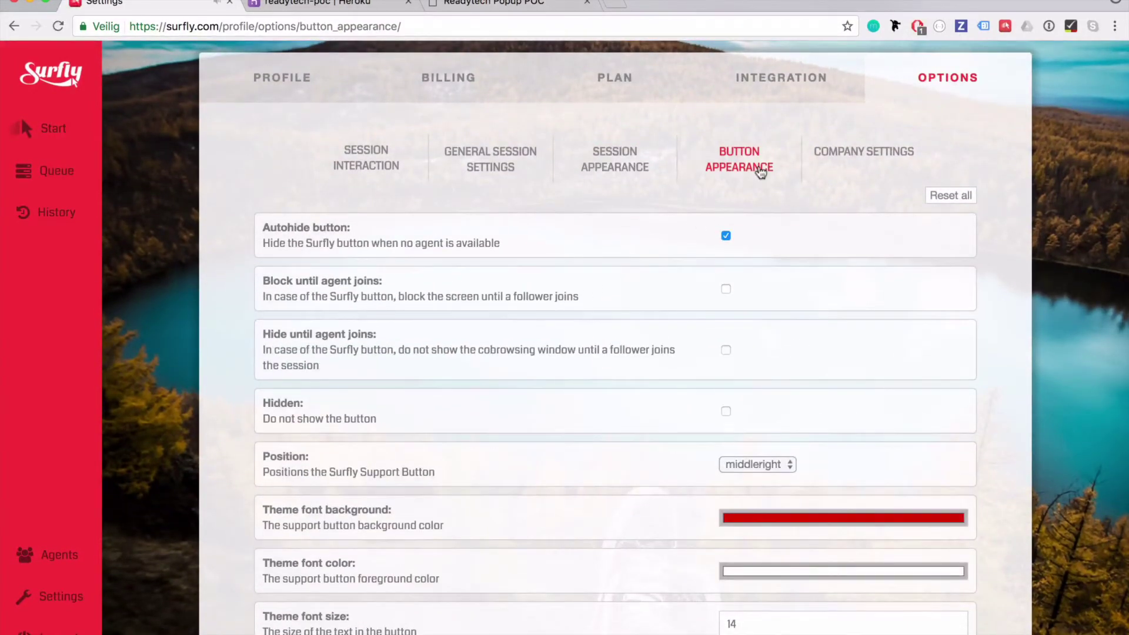
scroll(761, 171, down, 3)
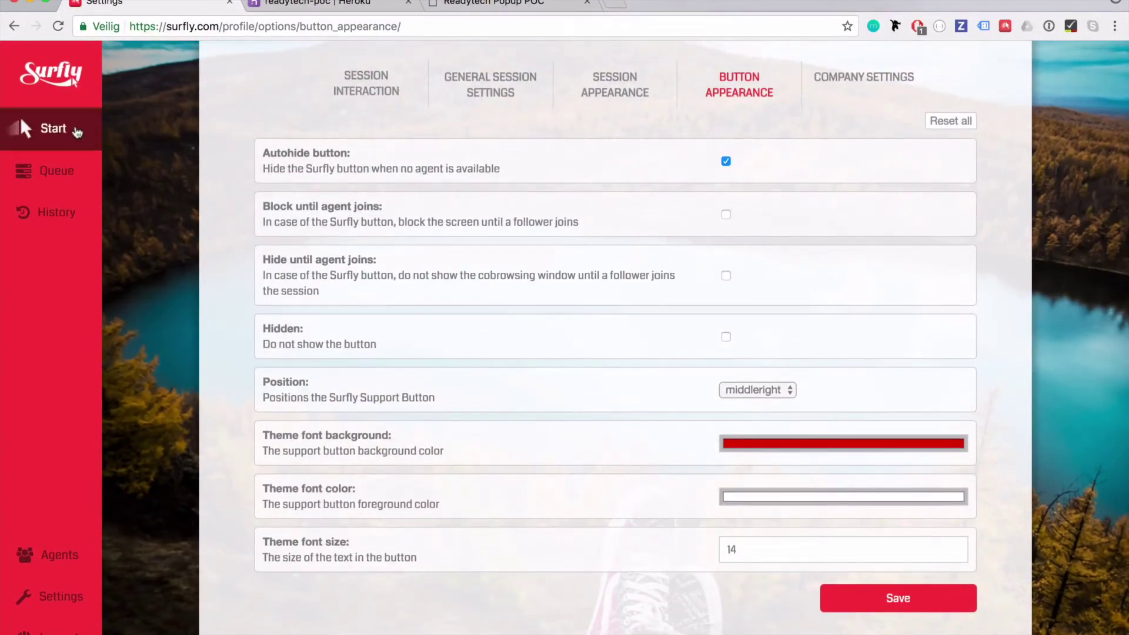
click(77, 132)
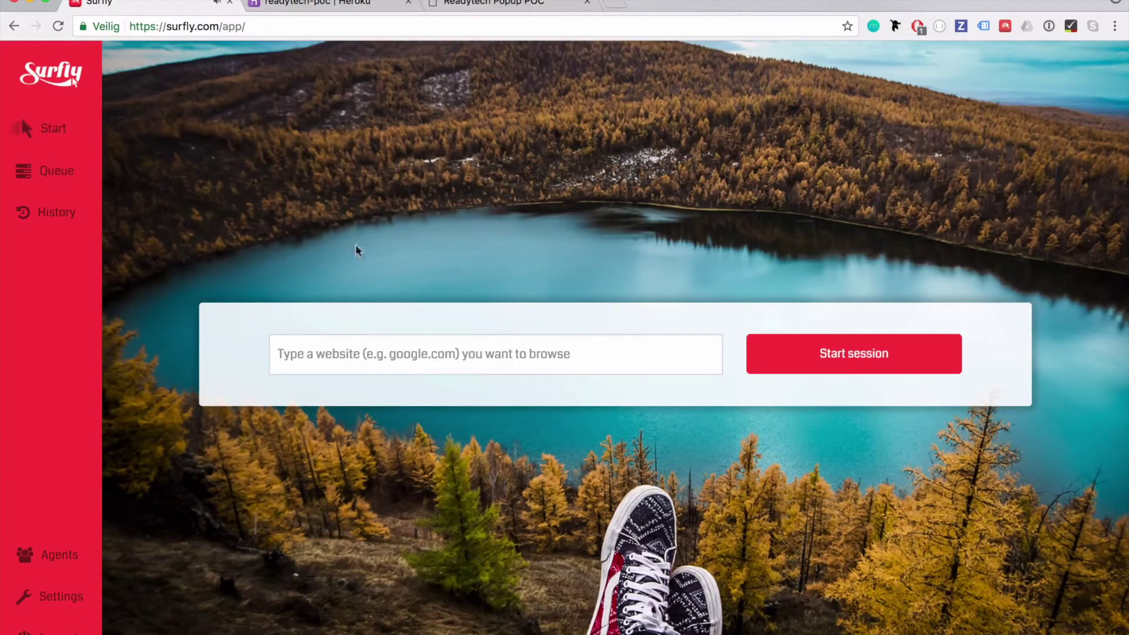
Leave the start page for the register page and select its full URL in the address bar
click(324, 347)
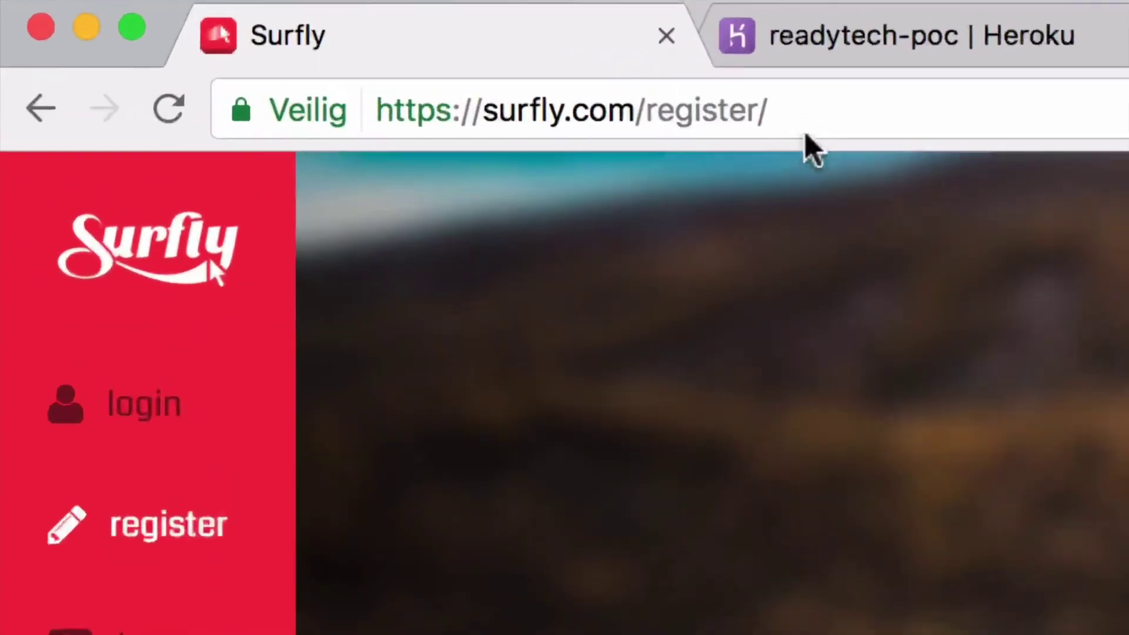
click(269, 26)
drag(816, 116, 361, 118)
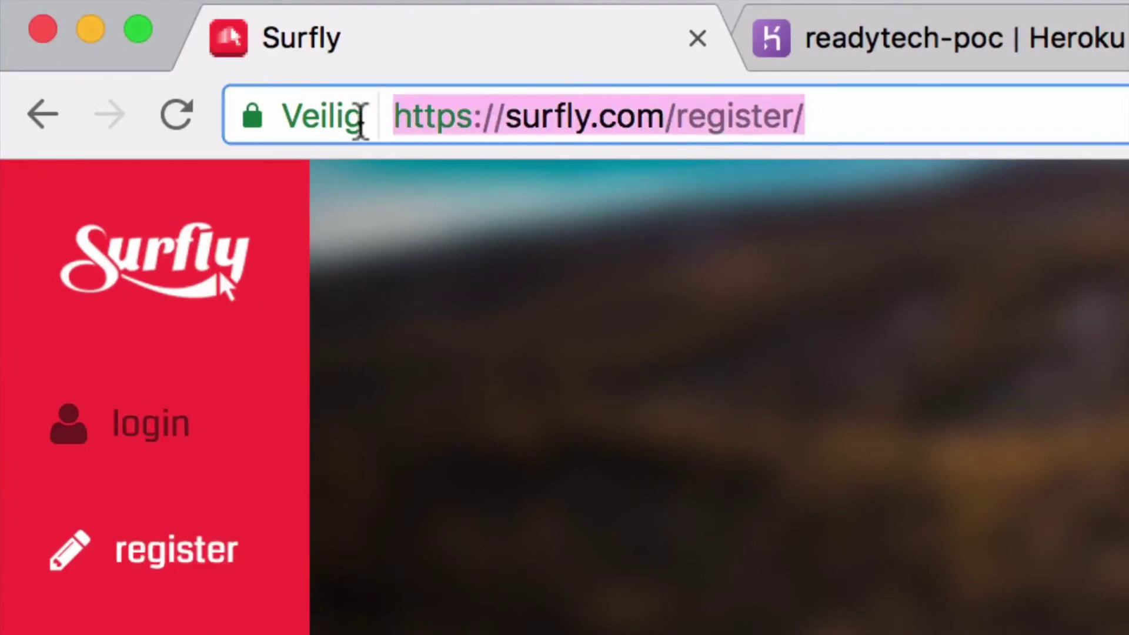